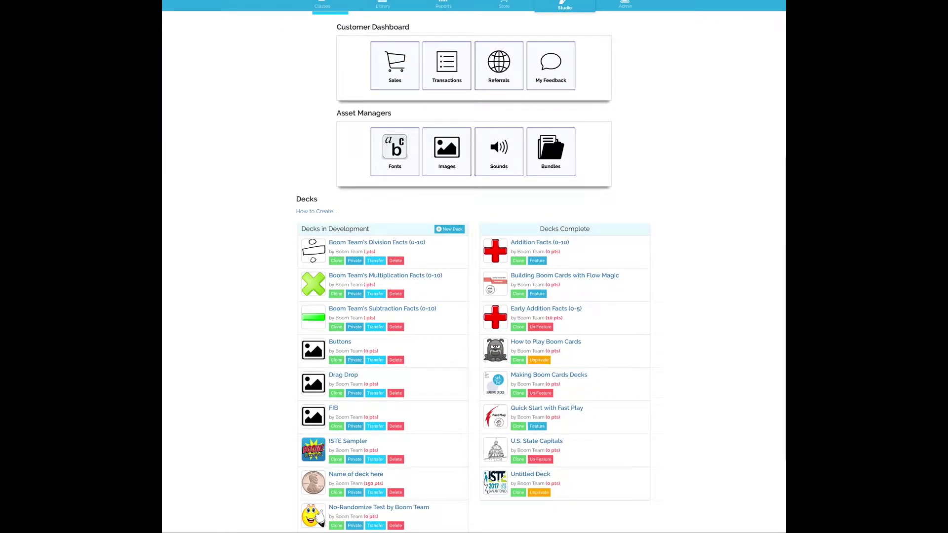
Begin cloning ISTE Sampler to get the card-or-whole-deck clone prompt.
{"action": "left_click", "coordinate": [338, 461]}
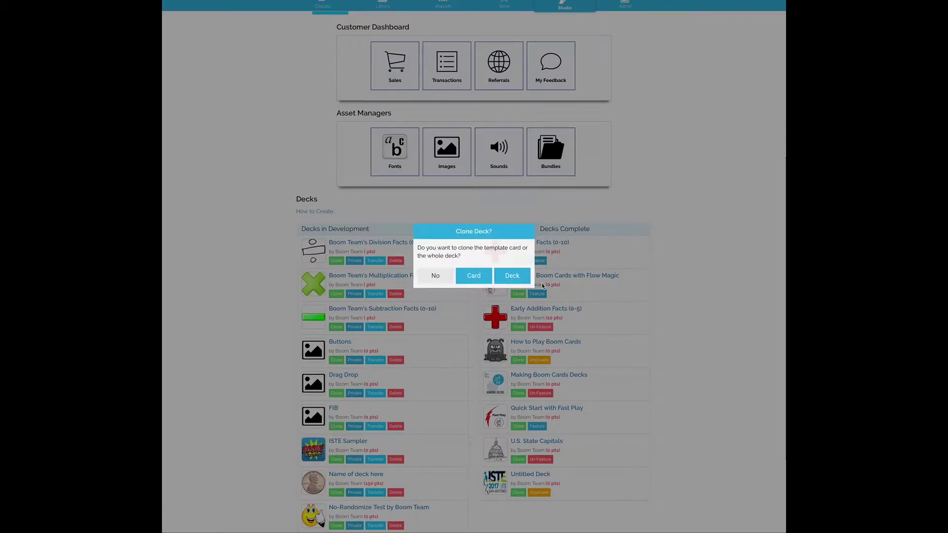
Clone the whole ISTE Sampler deck as ISTE Sampler.COPY, then return to Studio.
{"action": "left_click", "coordinate": [510, 276]}
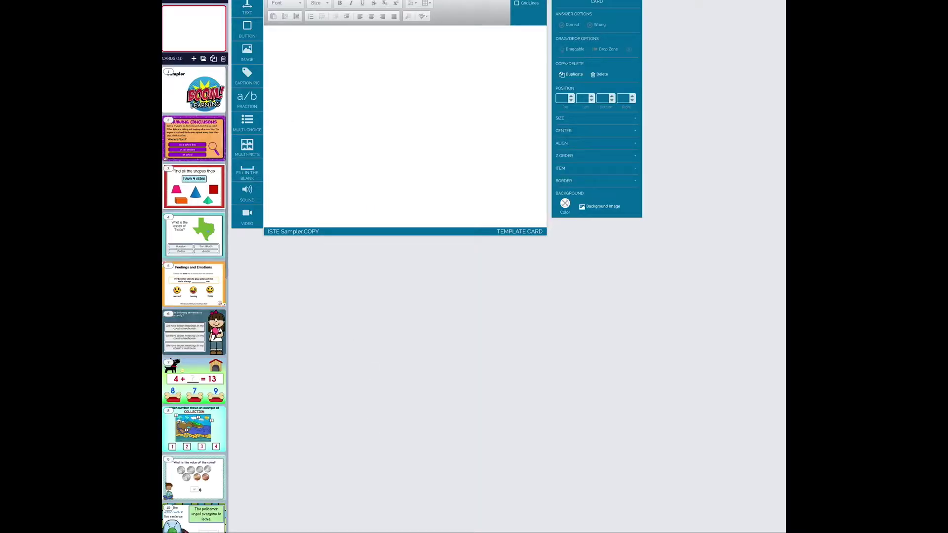
{"action": "key", "text": "alt+Left"}
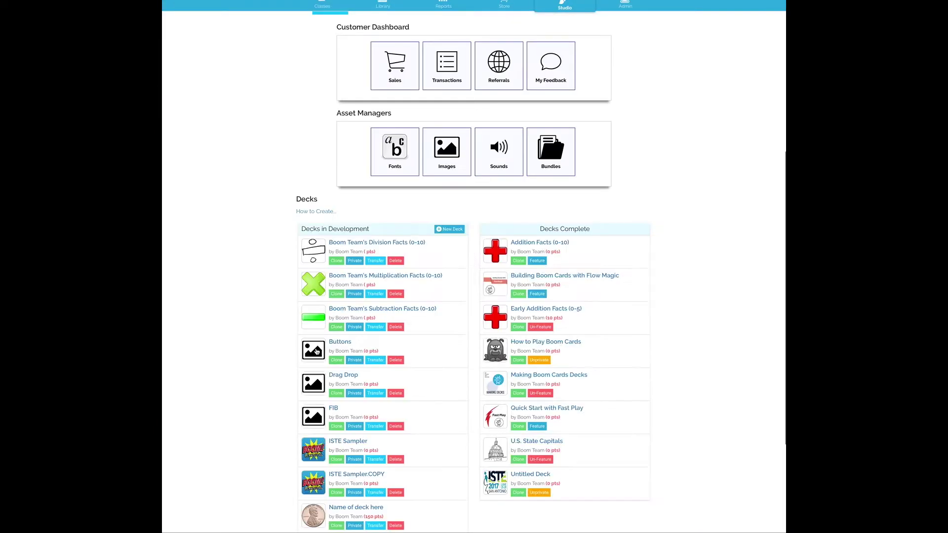
Transfer ISTE Sampler.COPY to the other author's username and confirm the transfer.
{"action": "left_click", "coordinate": [376, 492]}
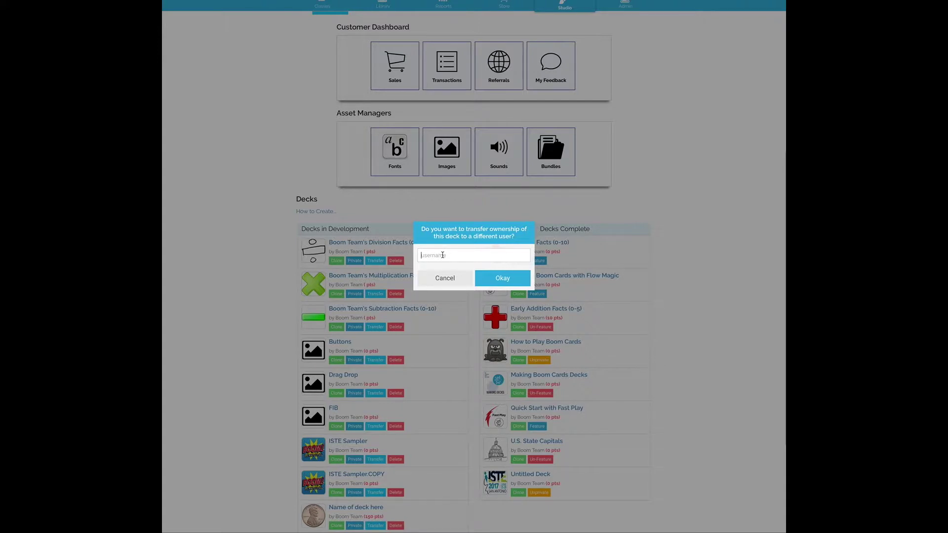
{"action": "type", "text": "mre"}
{"action": "key", "text": "BackSpace"}
{"action": "type", "text": "so"}
{"action": "type", "text": "lson"}
{"action": "left_click", "coordinate": [508, 281]}
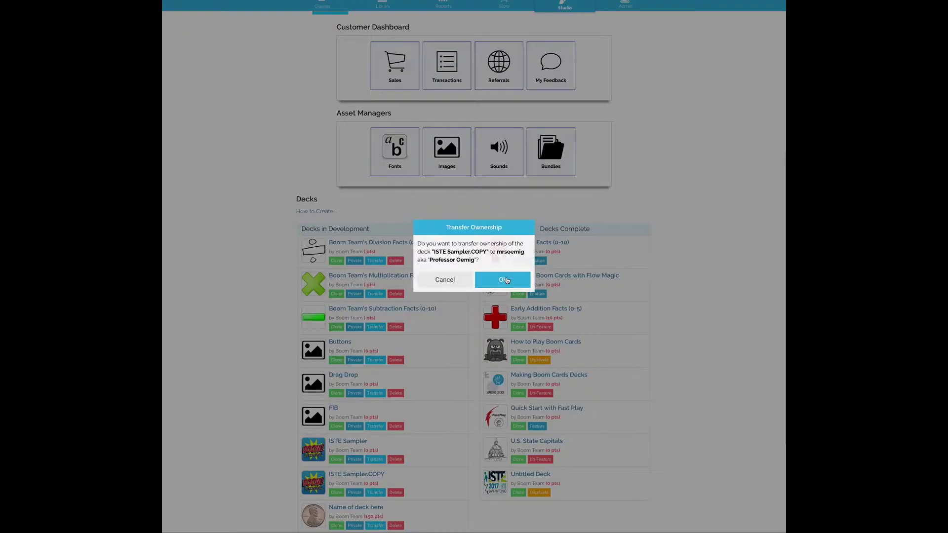
{"action": "left_click", "coordinate": [505, 281]}
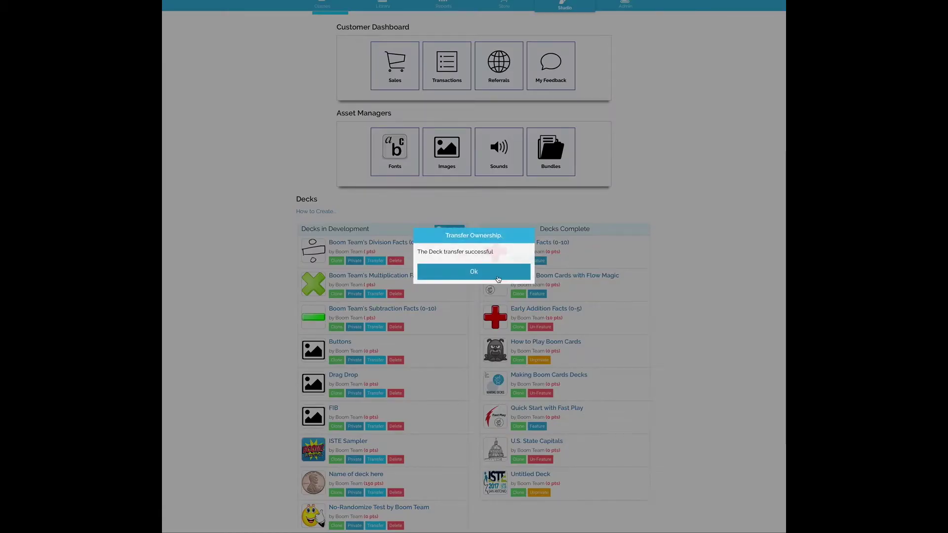
{"action": "left_click", "coordinate": [498, 276]}
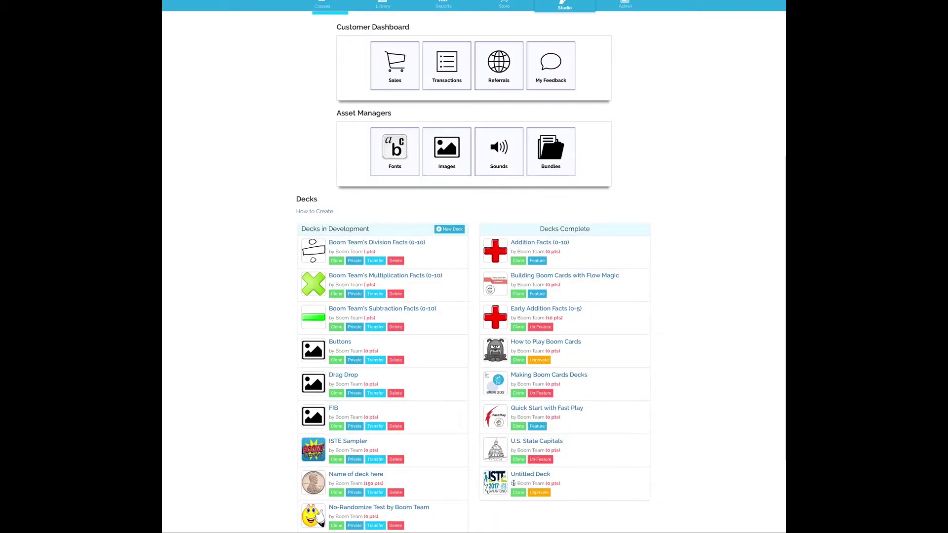
Unprivate the ISTE-logo Untitled Deck and transfer it to the same author.
{"action": "left_click", "coordinate": [540, 495]}
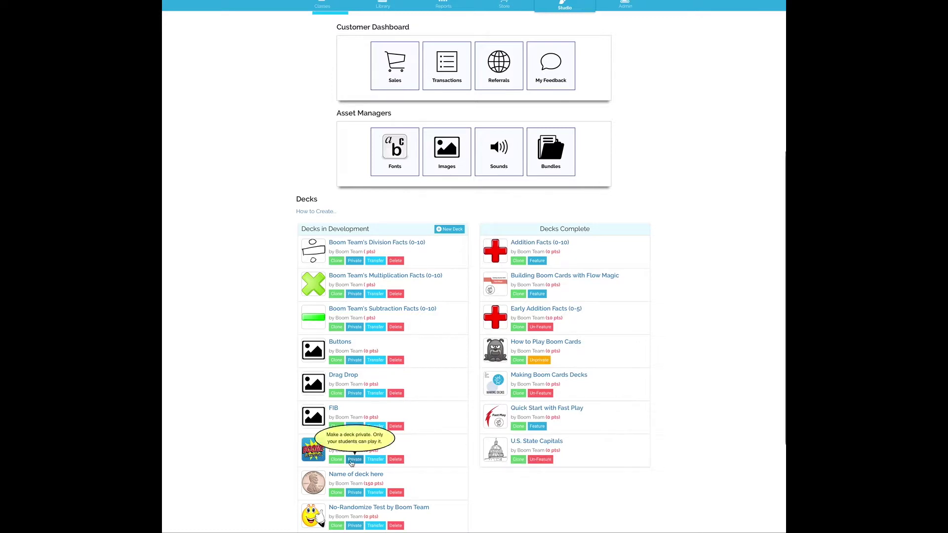
{"action": "scroll", "coordinate": [353, 467], "scroll_direction": "down", "scroll_amount": 2}
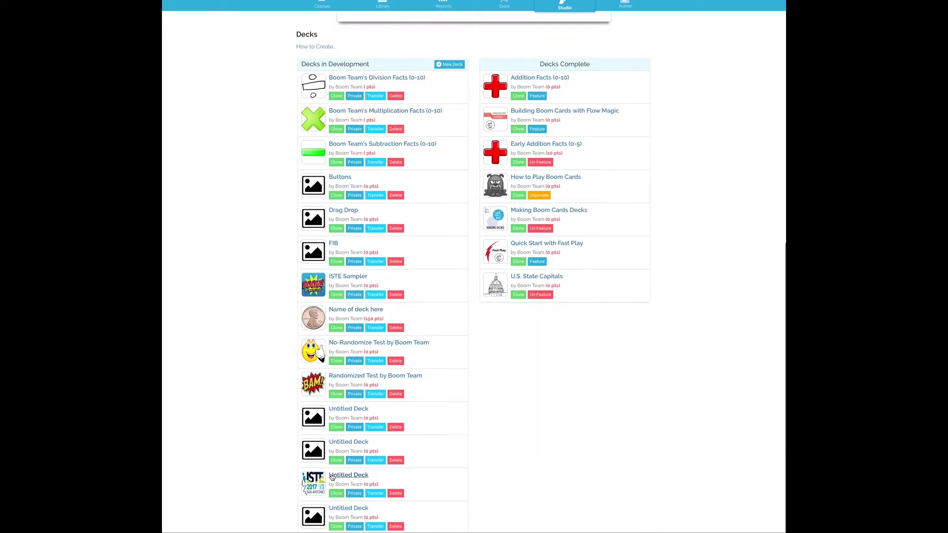
{"action": "left_click", "coordinate": [376, 493]}
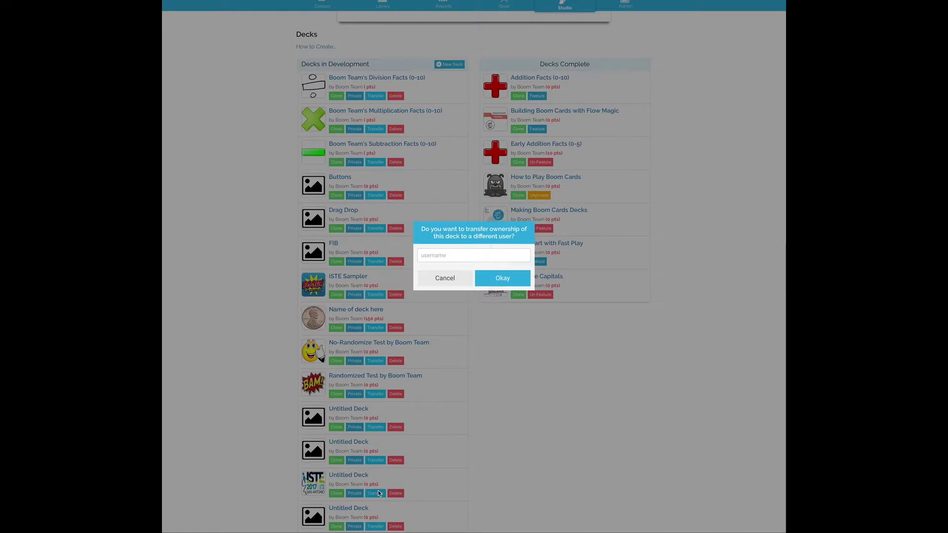
{"action": "left_click", "coordinate": [443, 255]}
{"action": "type", "text": "mrs"}
{"action": "type", "text": "oemig"}
{"action": "left_click", "coordinate": [499, 276]}
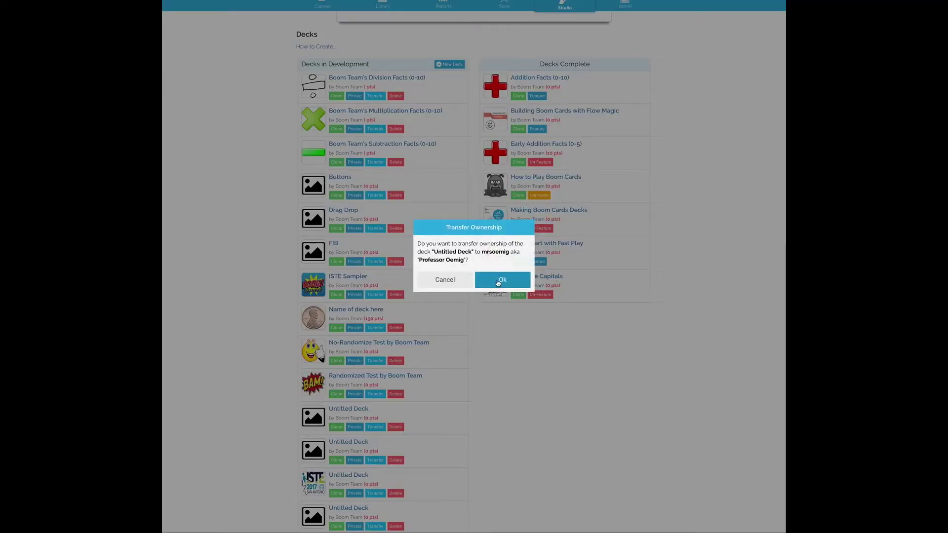
{"action": "left_click", "coordinate": [499, 278]}
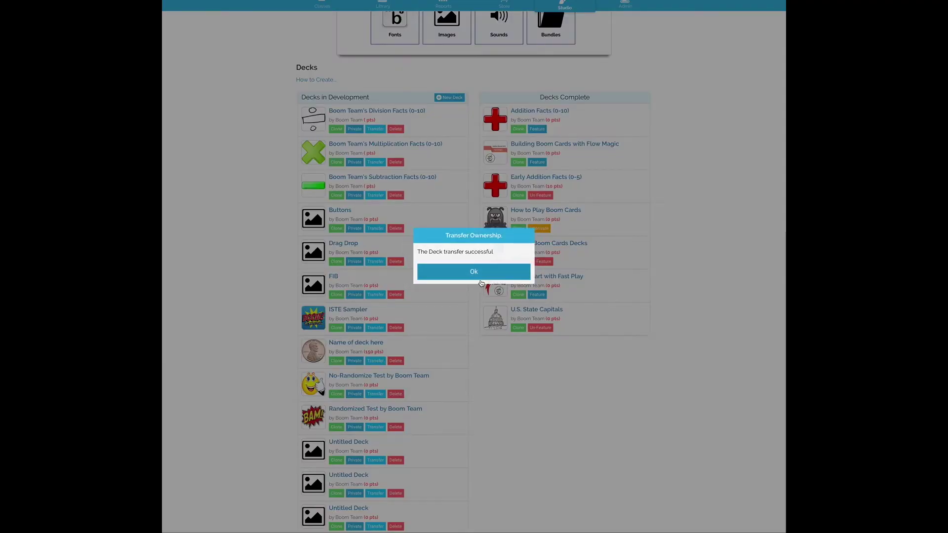
{"action": "left_click", "coordinate": [481, 280]}
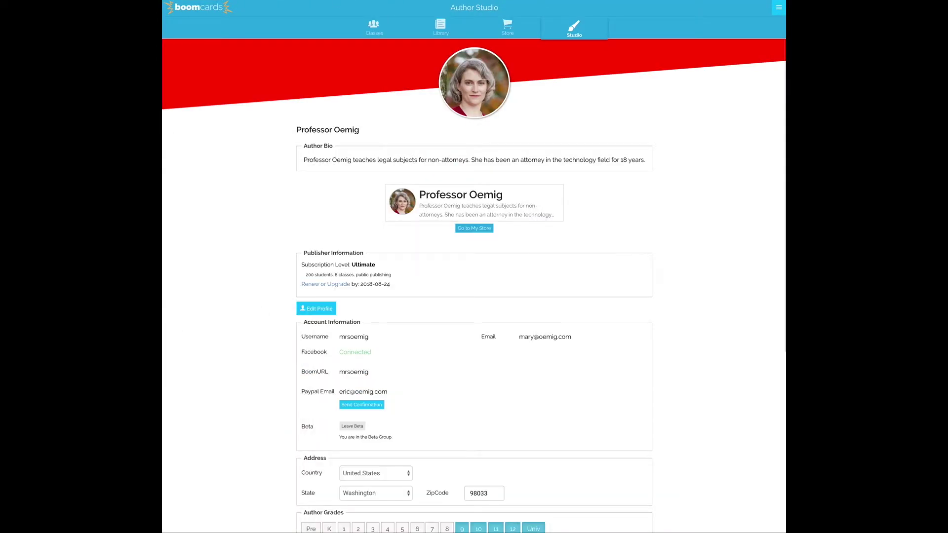
{"action": "scroll", "coordinate": [261, 328], "scroll_direction": "down", "scroll_amount": 5}
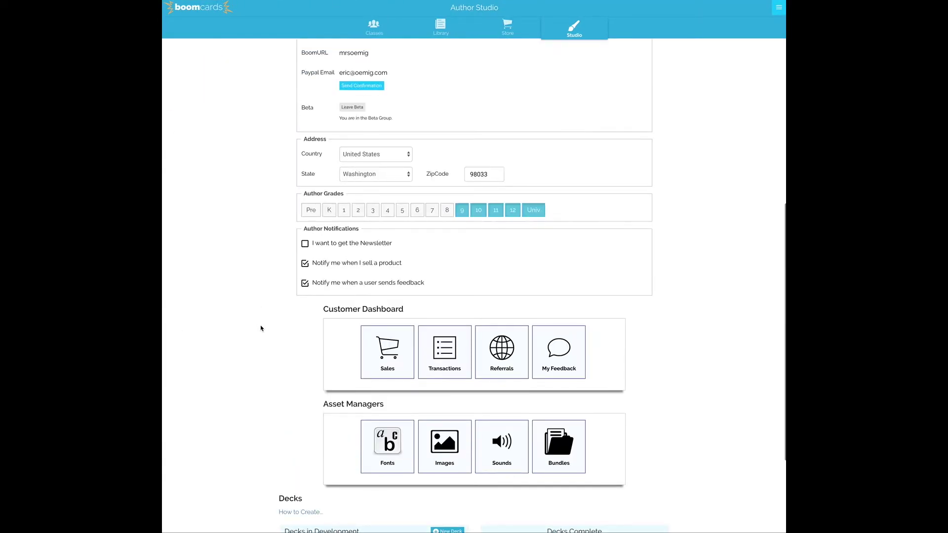
{"action": "scroll", "coordinate": [261, 328], "scroll_direction": "down", "scroll_amount": 2}
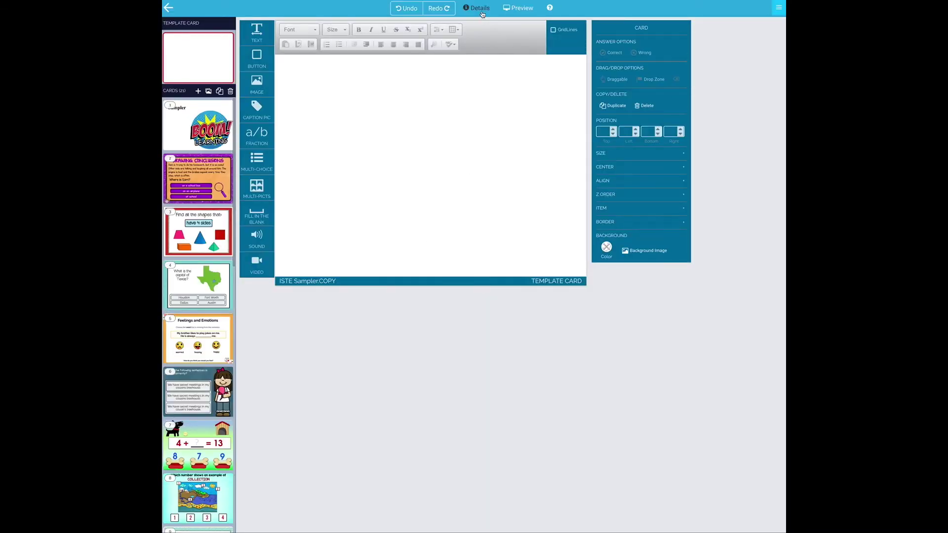
Privately publish ISTE Sampler.COPY from Details, then return to Author Studio.
{"action": "left_click", "coordinate": [478, 7]}
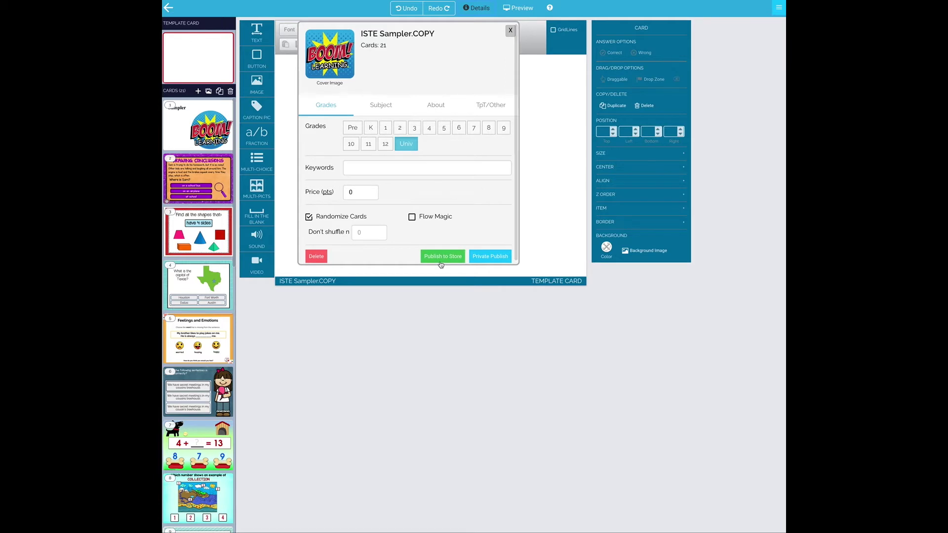
{"action": "left_click", "coordinate": [505, 257]}
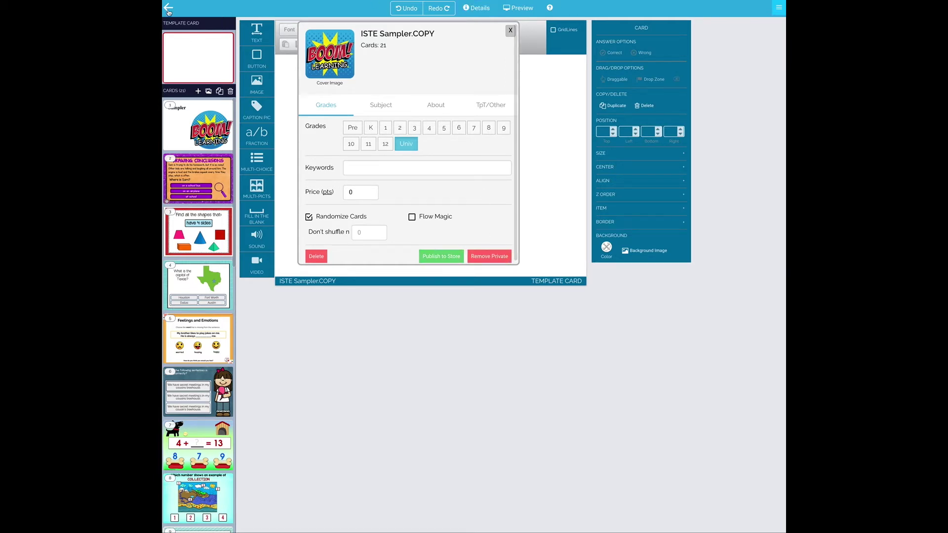
{"action": "left_click", "coordinate": [169, 9]}
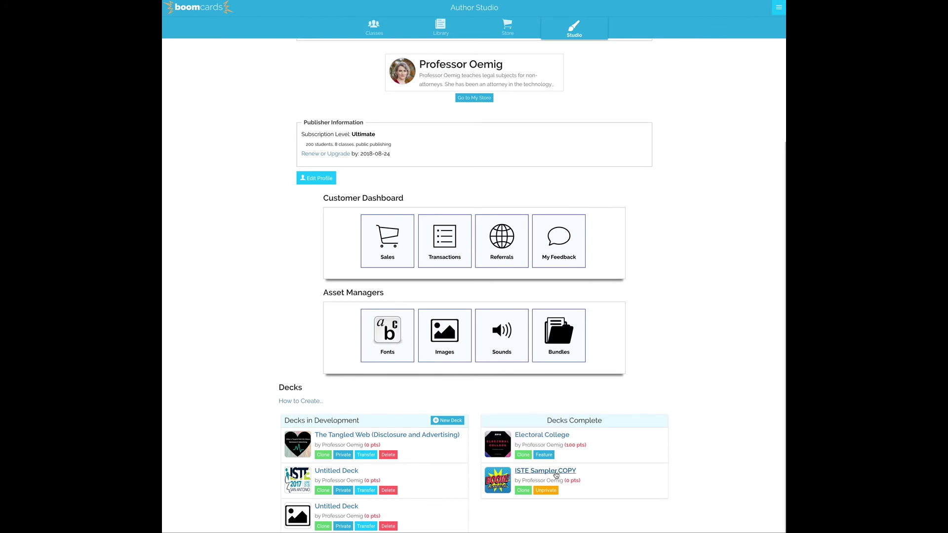